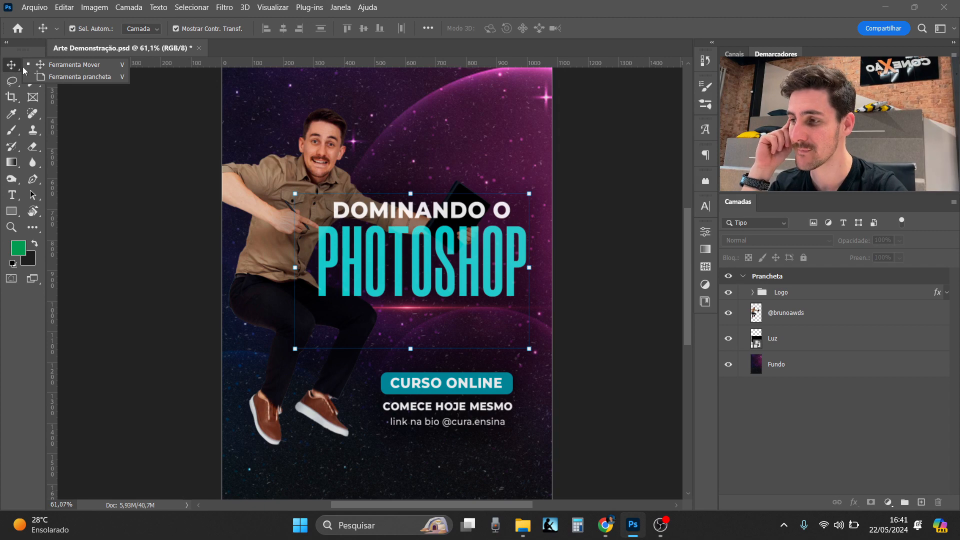
Step: Use the Artboard tool to add a blank 1080 × 1920 px artboard to the right of the existing one
{"action": "left_click", "coordinate": [44, 76]}
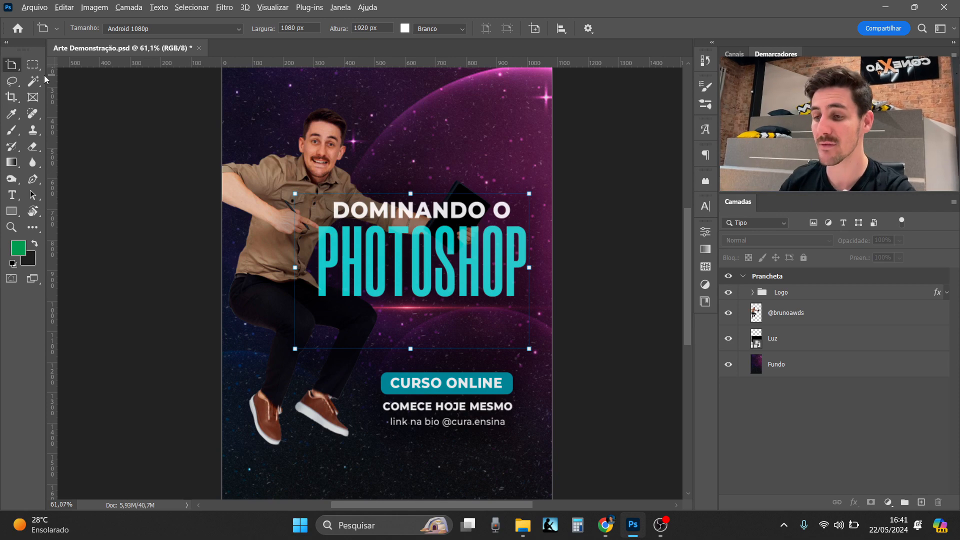
{"action": "scroll", "coordinate": [119, 176], "scroll_direction": "down", "scroll_amount": 3}
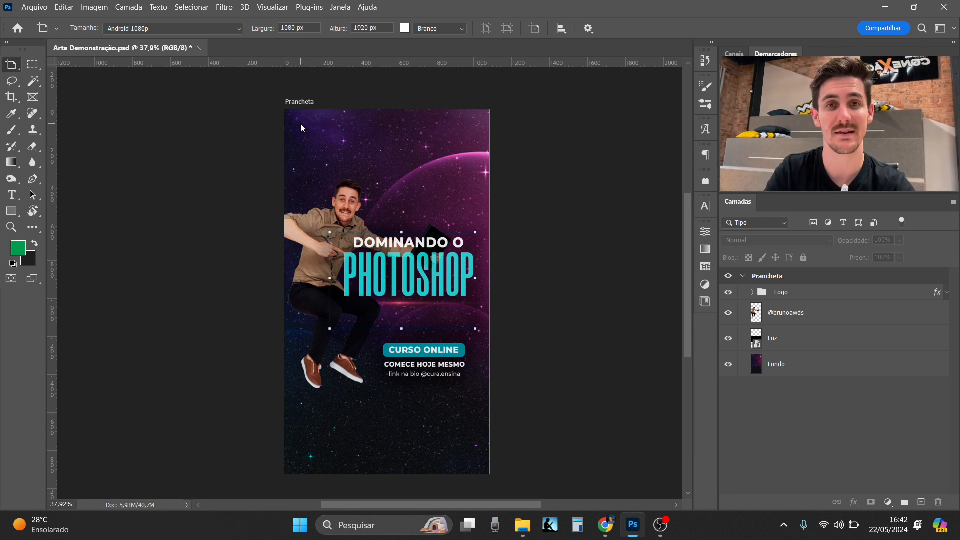
{"action": "scroll", "coordinate": [233, 210], "scroll_direction": "down", "scroll_amount": 3}
{"action": "scroll", "coordinate": [557, 260], "scroll_direction": "up", "scroll_amount": 2}
{"action": "scroll", "coordinate": [350, 226], "scroll_direction": "down", "scroll_amount": 4}
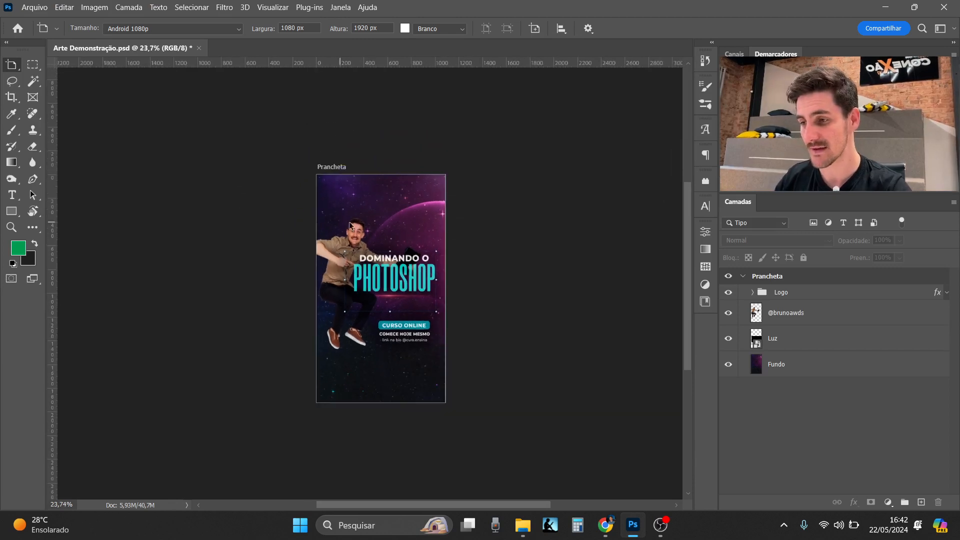
{"action": "scroll", "coordinate": [372, 284], "scroll_direction": "up", "scroll_amount": 1}
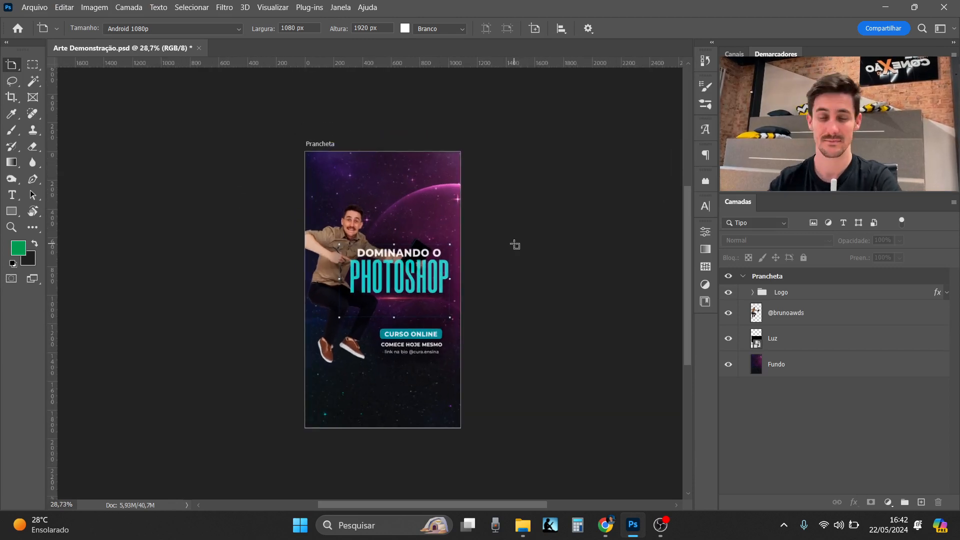
{"action": "left_click", "coordinate": [403, 154]}
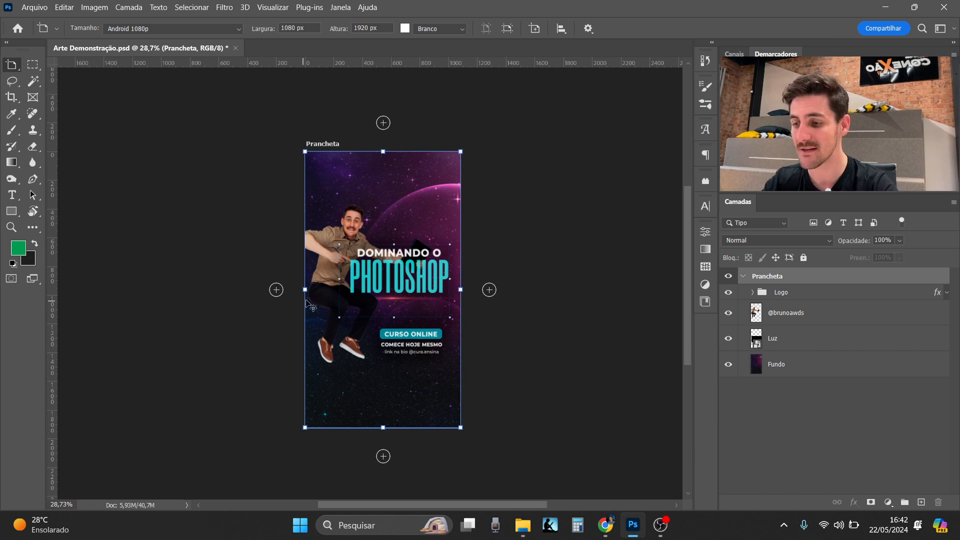
{"action": "left_click", "coordinate": [489, 290]}
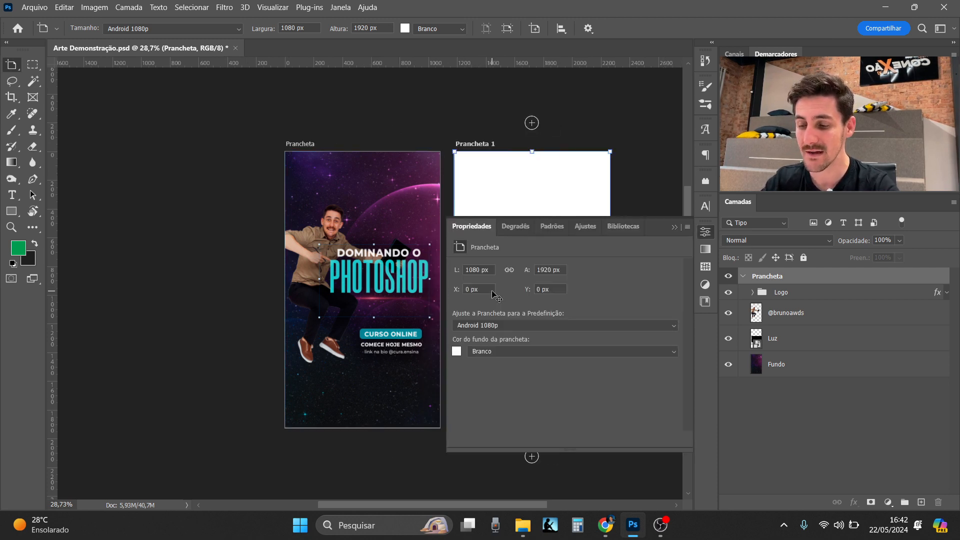
{"action": "left_click", "coordinate": [677, 230]}
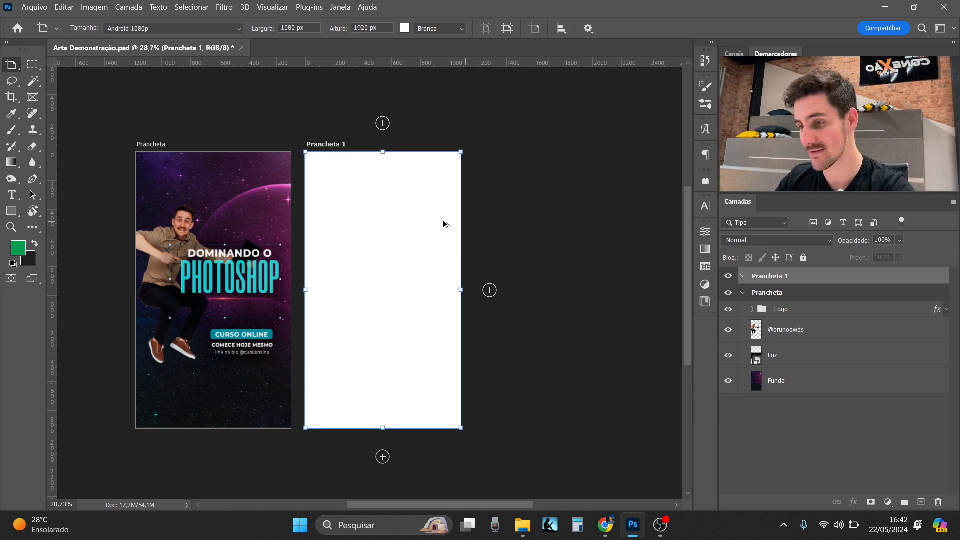
Step: Delete the blank artboard next to the course artwork
{"action": "scroll", "coordinate": [430, 233], "scroll_direction": "up", "scroll_amount": 1}
{"action": "scroll", "coordinate": [571, 249], "scroll_direction": "down", "scroll_amount": 1}
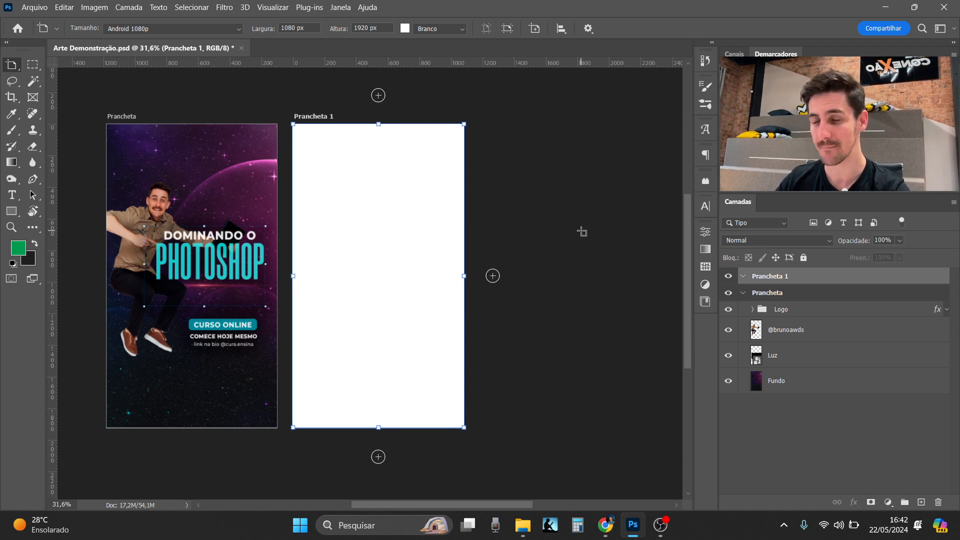
{"action": "key", "text": "Delete"}
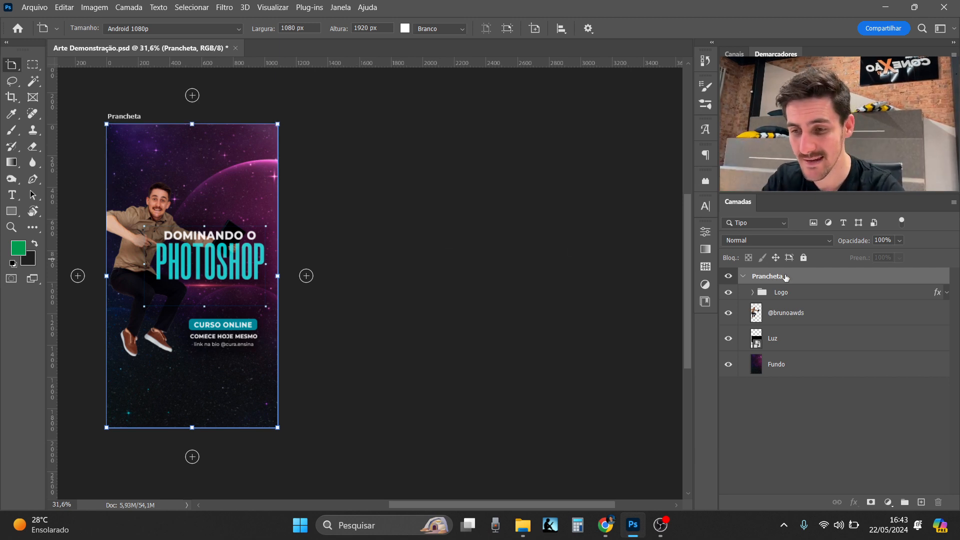
{"action": "left_click", "coordinate": [743, 276]}
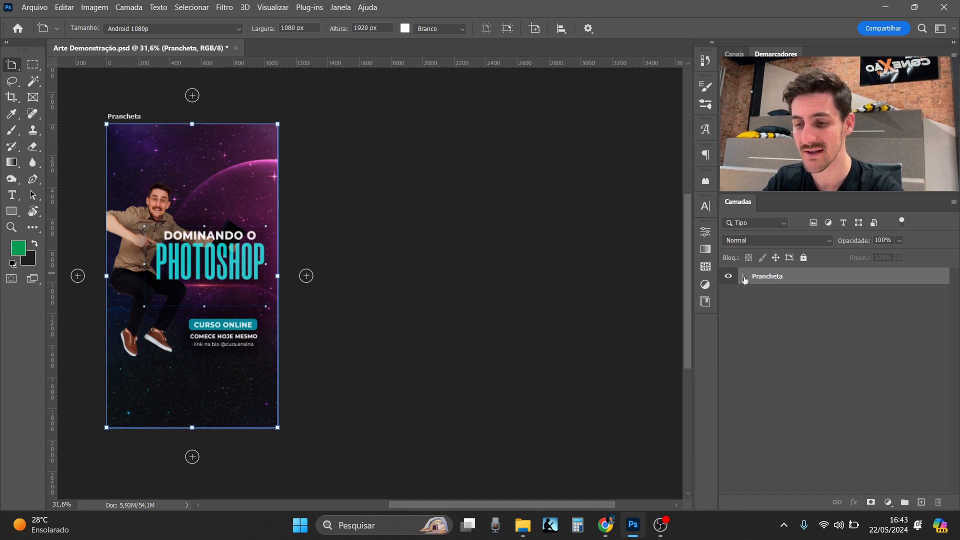
{"action": "left_click", "coordinate": [744, 276]}
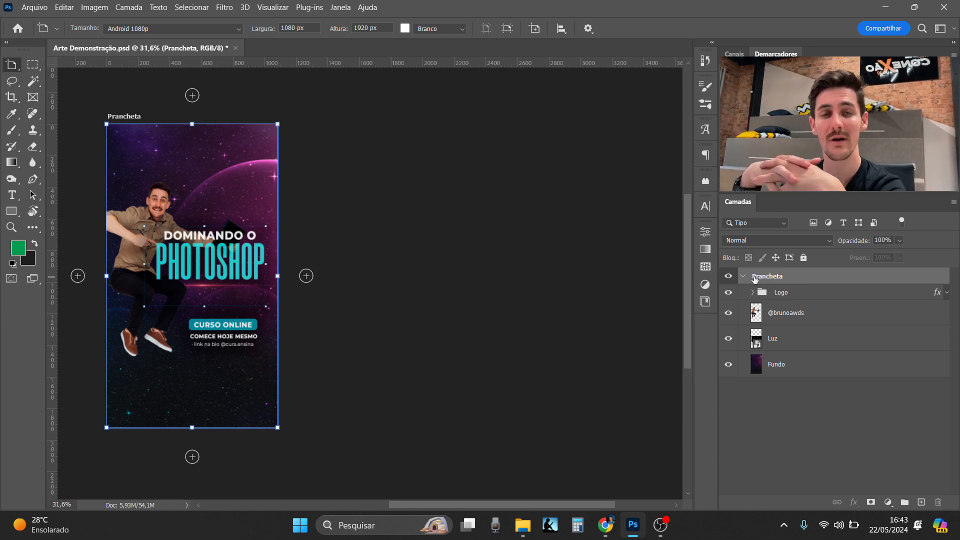
Step: Create a white 1080 × 1920 px document at 72 ppi with artboards turned off, then close it
{"action": "left_click", "coordinate": [32, 9]}
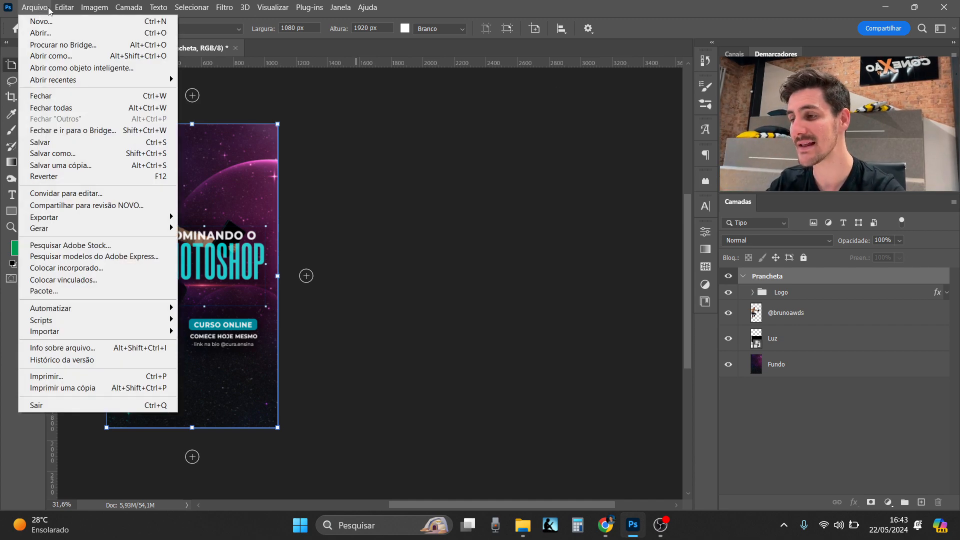
{"action": "left_click", "coordinate": [53, 22]}
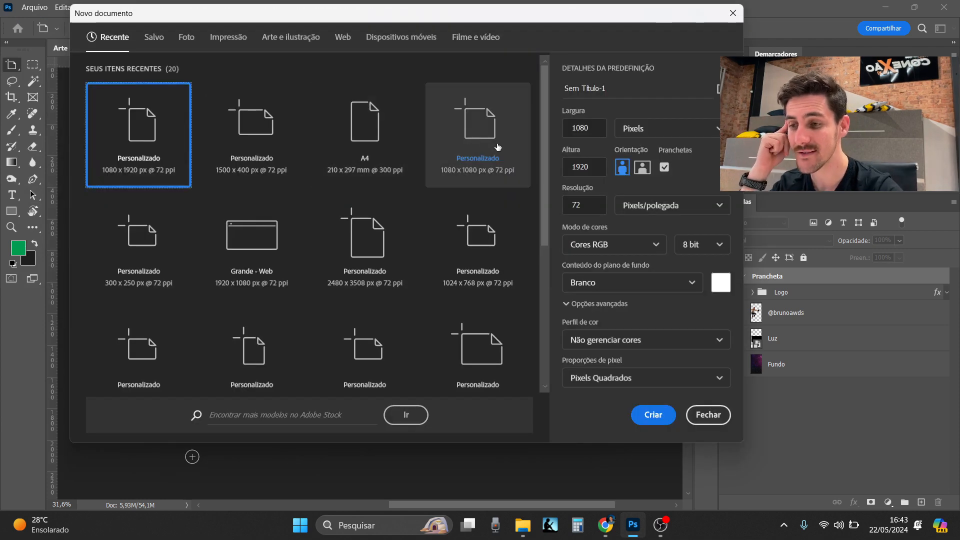
{"action": "left_click", "coordinate": [664, 168]}
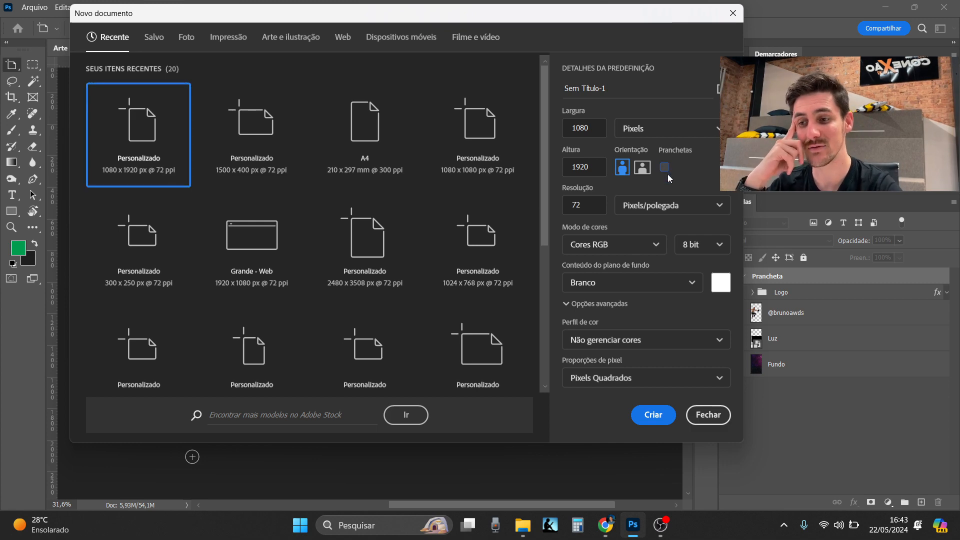
{"action": "left_click", "coordinate": [653, 415]}
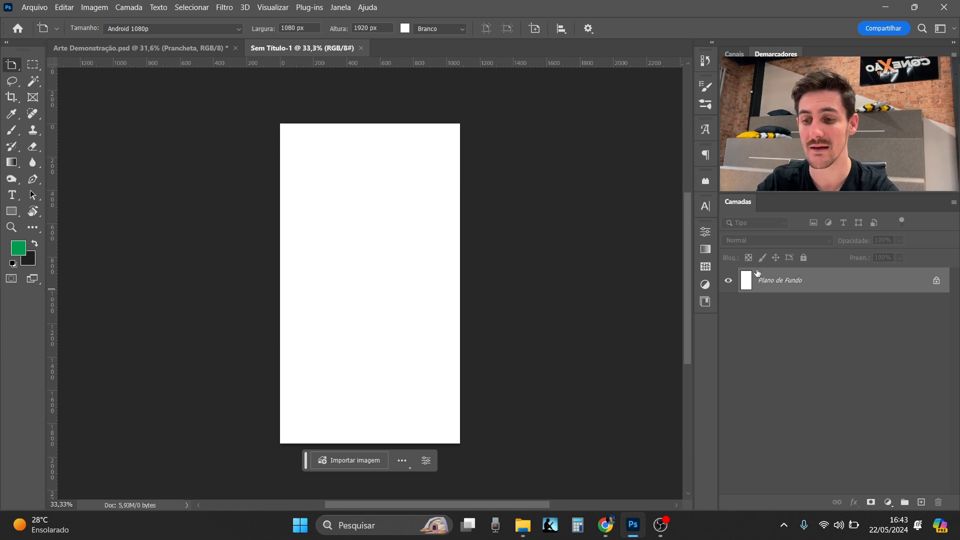
{"action": "left_click", "coordinate": [361, 48]}
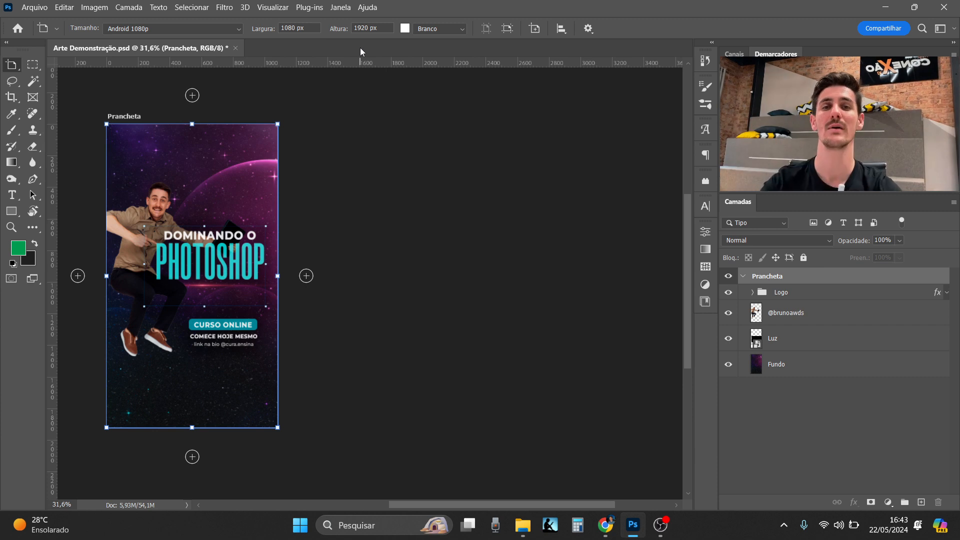
Step: Collapse the Prancheta artboard's layer list and duplicate the whole artboard with its contents
{"action": "scroll", "coordinate": [385, 205], "scroll_direction": "down", "scroll_amount": 1}
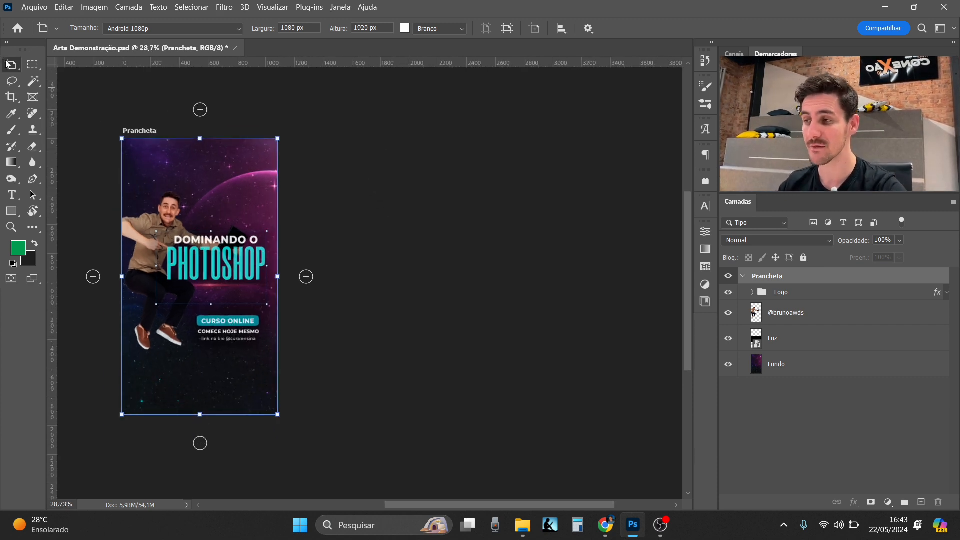
{"action": "left_click", "coordinate": [745, 277]}
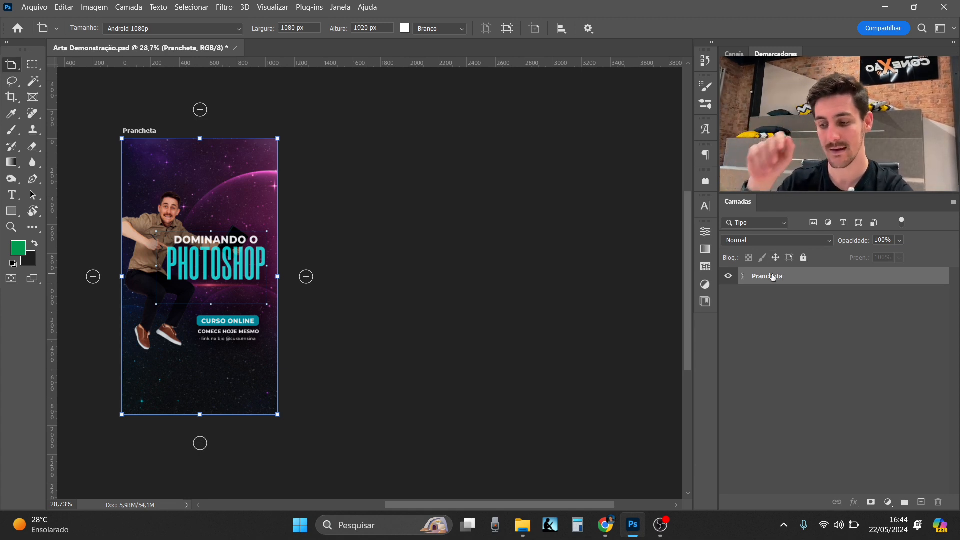
{"action": "key", "text": "ctrl+j"}
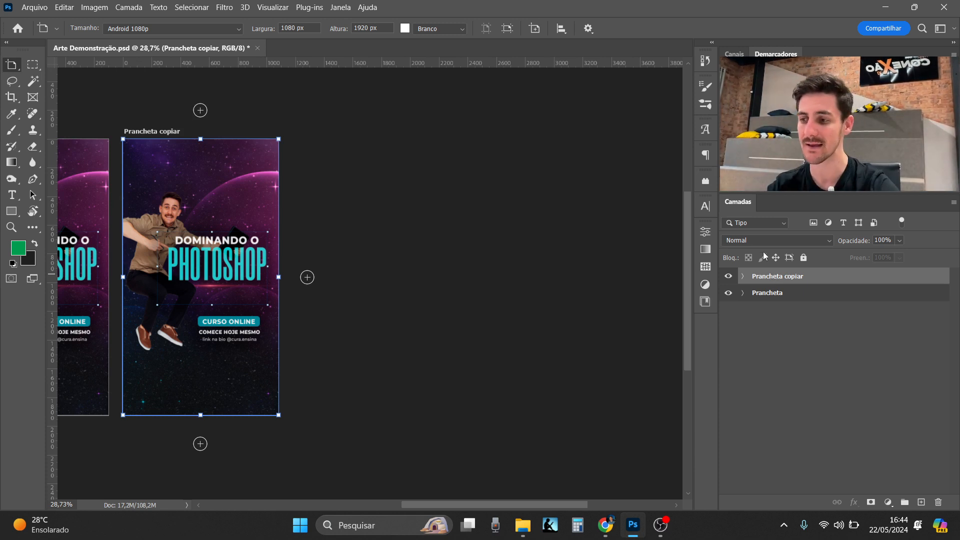
Step: Replace the title word PHOTOSHOP on the duplicated artboard with "Illustrator"
{"action": "scroll", "coordinate": [751, 240], "scroll_direction": "down", "scroll_amount": 1}
{"action": "scroll", "coordinate": [217, 257], "scroll_direction": "up", "scroll_amount": 1}
{"action": "left_click_drag", "start_coordinate": [203, 275], "coordinate": [266, 281]}
{"action": "scroll", "coordinate": [265, 281], "scroll_direction": "up", "scroll_amount": 2}
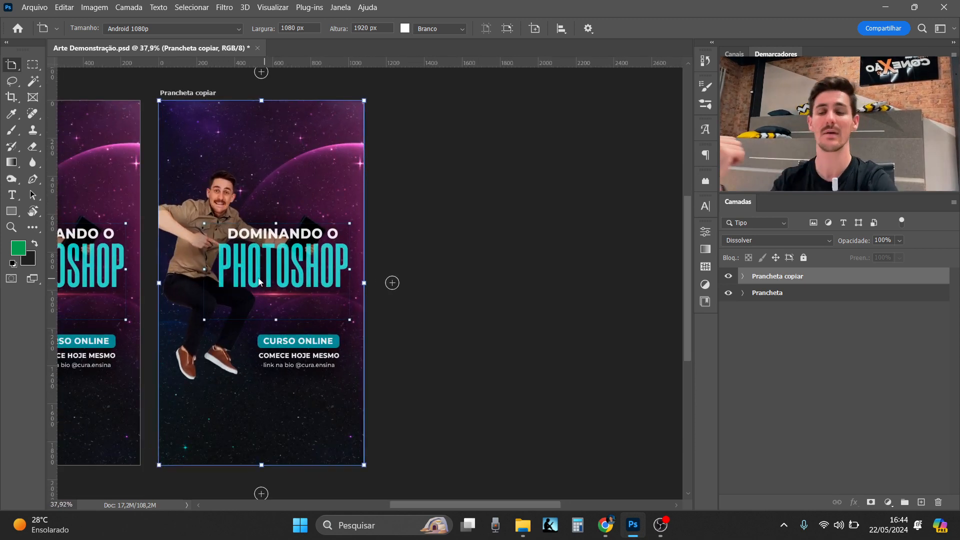
{"action": "key", "text": "v"}
{"action": "left_click", "coordinate": [270, 268]}
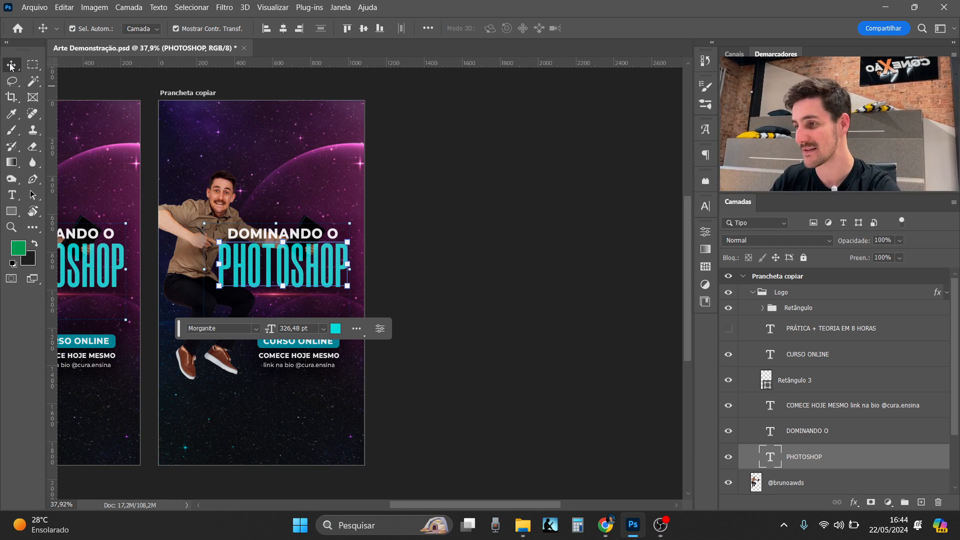
{"action": "left_click", "coordinate": [245, 249]}
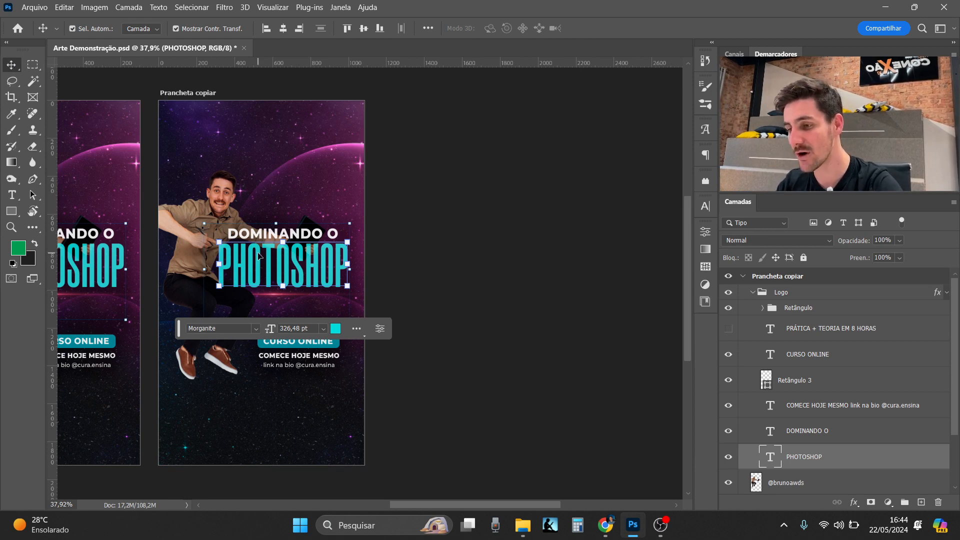
{"action": "left_click", "coordinate": [13, 198]}
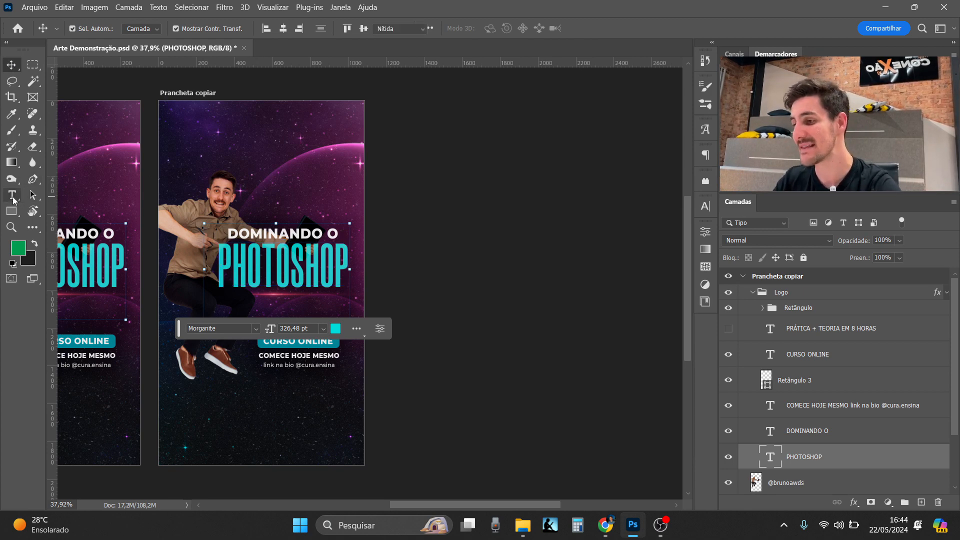
{"action": "left_click", "coordinate": [264, 260]}
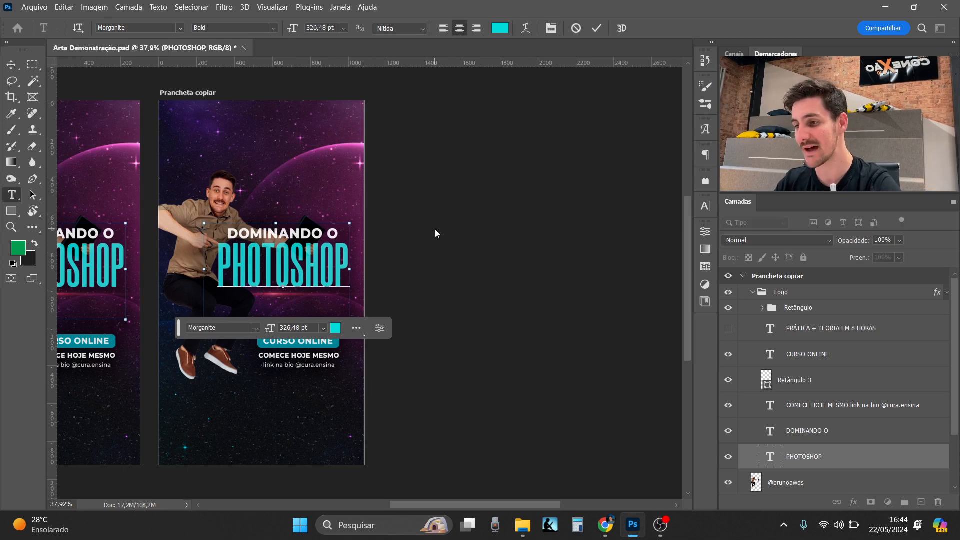
{"action": "key", "text": "Left"}
{"action": "key", "text": "Left"}
{"action": "key", "text": "Left"}
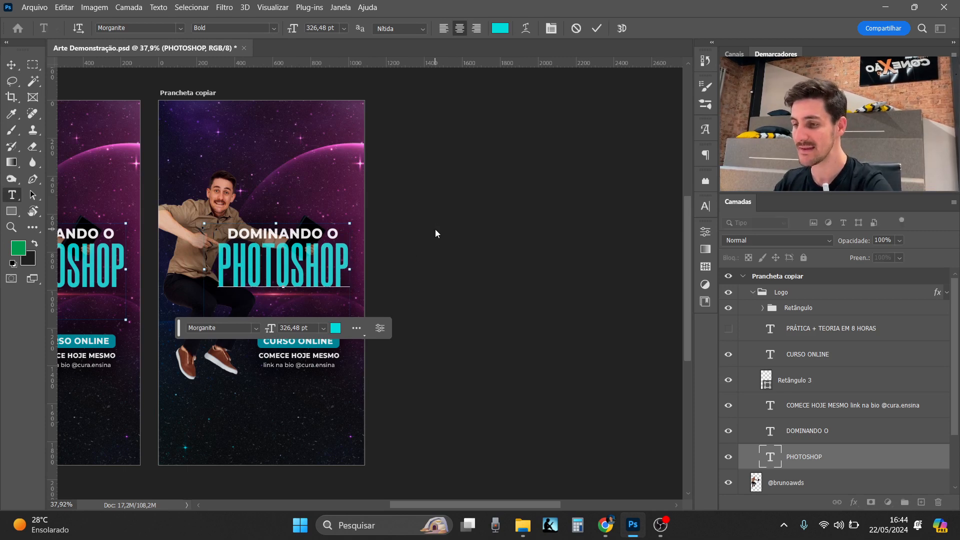
{"action": "key", "text": "Delete"}
{"action": "key", "text": "Delete"}
{"action": "key", "text": "Delete"}
{"action": "key", "text": "Delete"}
{"action": "key", "text": "Delete"}
{"action": "key", "text": "Delete"}
{"action": "key", "text": "Delete"}
{"action": "key", "text": "Delete"}
{"action": "key", "text": "Delete"}
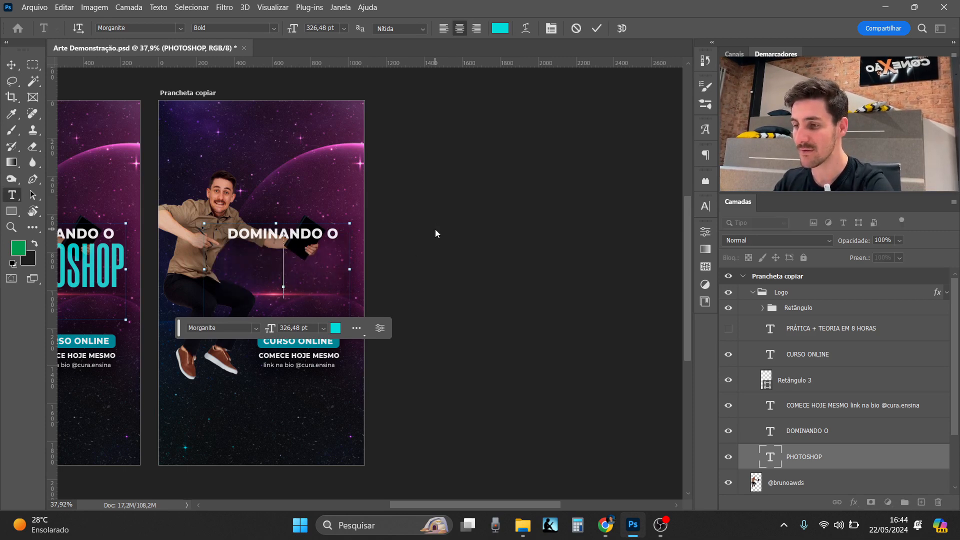
{"action": "type", "text": "Illust"}
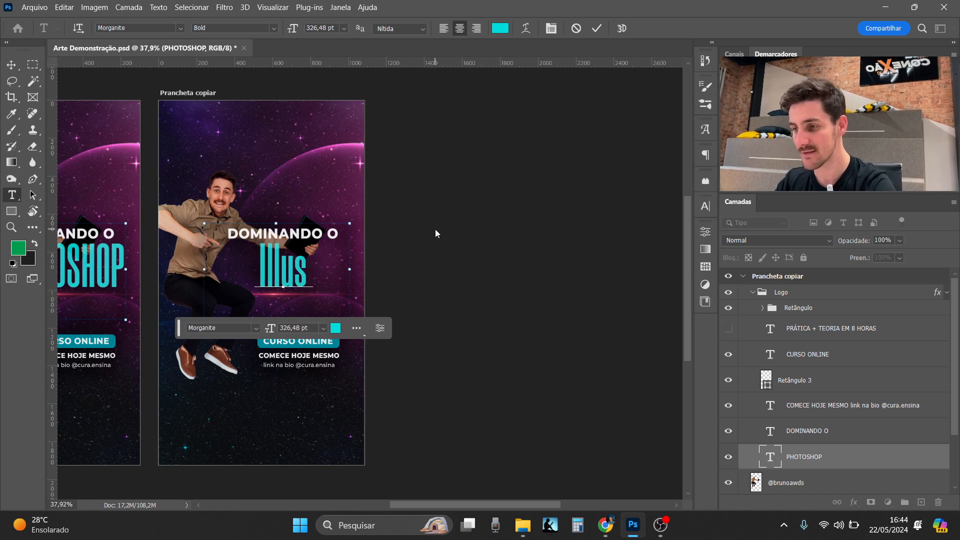
{"action": "key", "text": "BackSpace"}
{"action": "key", "text": "BackSpace"}
{"action": "key", "text": "BackSpace"}
{"action": "key", "text": "BackSpace"}
{"action": "key", "text": "BackSpace"}
{"action": "key", "text": "BackSpace"}
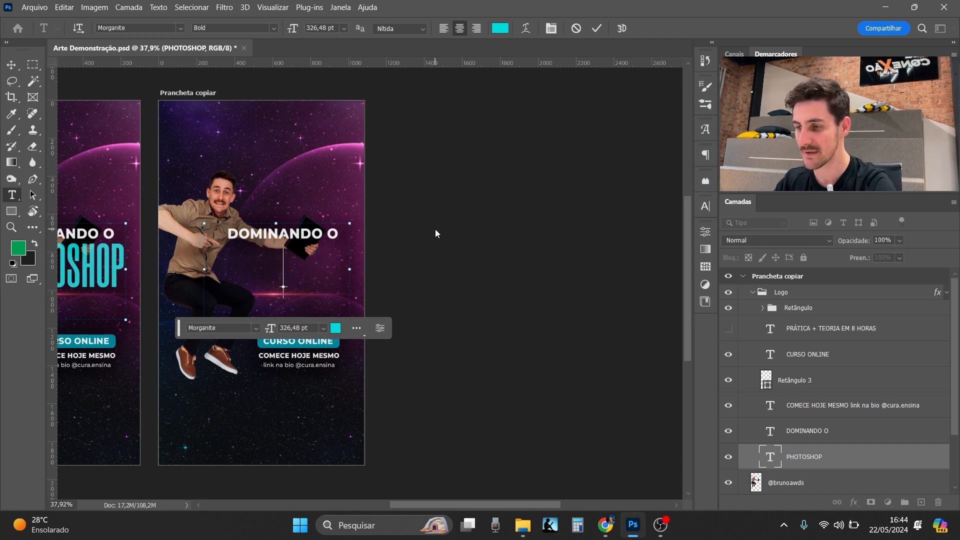
{"action": "type", "text": "Illustrator"}
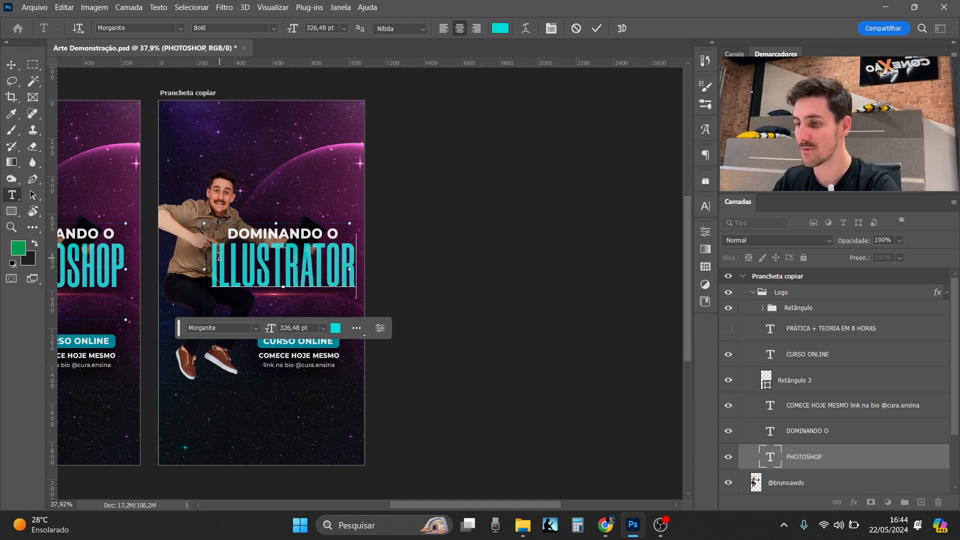
Step: Change the entire ILLUSTRATOR title's text color to orange #d38b00 and deselect the layer
{"action": "left_click_drag", "start_coordinate": [217, 256], "coordinate": [462, 268]}
{"action": "left_click", "coordinate": [498, 29]}
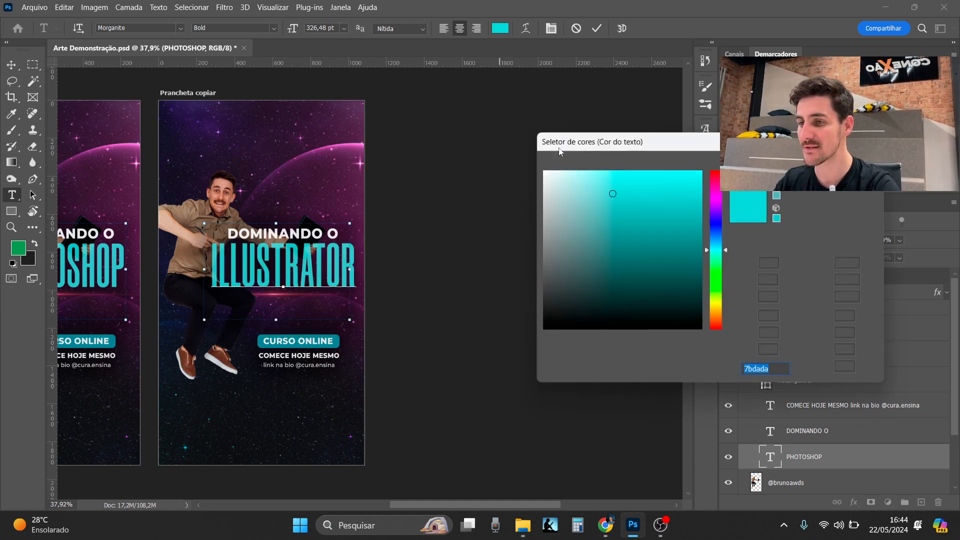
{"action": "left_click", "coordinate": [715, 280]}
{"action": "left_click_drag", "start_coordinate": [716, 289], "coordinate": [716, 313]}
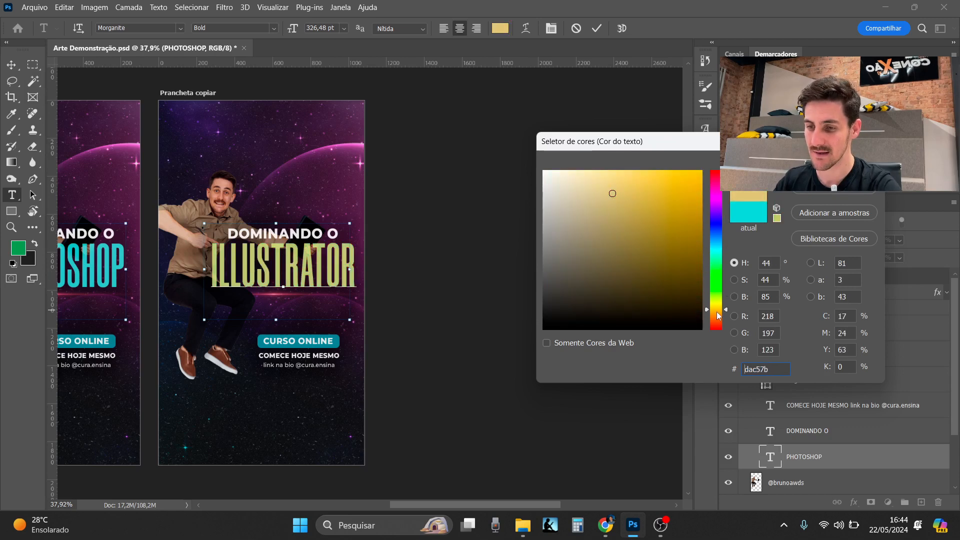
{"action": "left_click", "coordinate": [703, 198]}
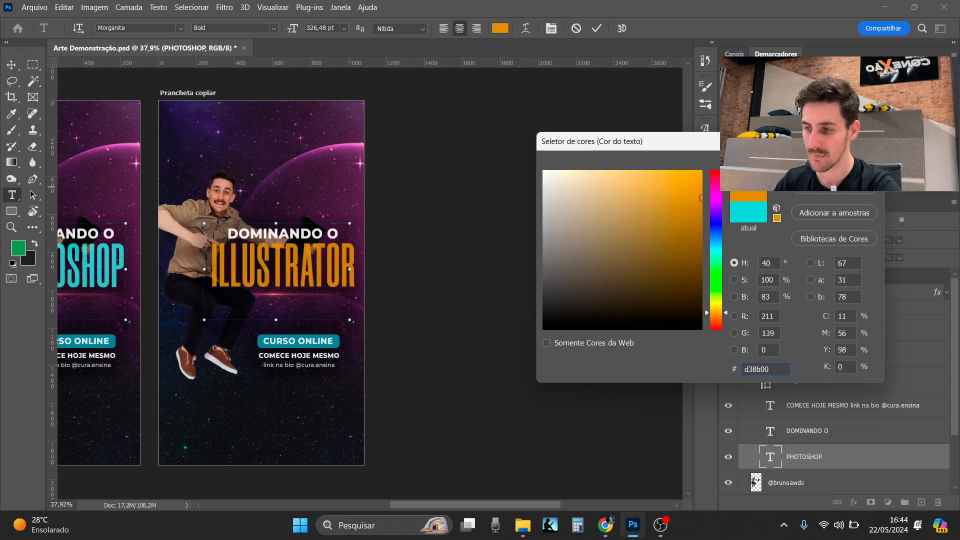
{"action": "key", "text": "Return"}
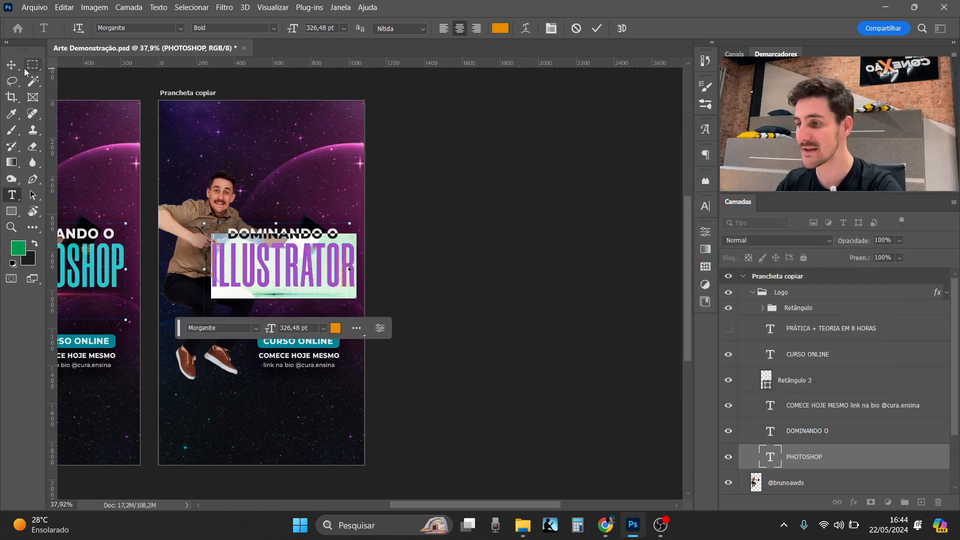
{"action": "left_click", "coordinate": [11, 66]}
{"action": "scroll", "coordinate": [317, 356], "scroll_direction": "down", "scroll_amount": 6}
{"action": "left_click", "coordinate": [581, 309]}
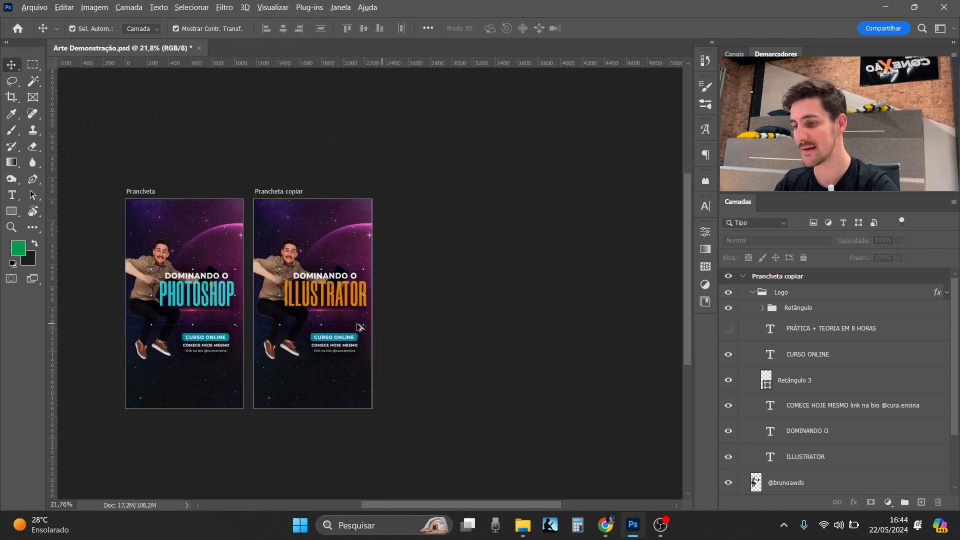
{"action": "scroll", "coordinate": [193, 241], "scroll_direction": "up", "scroll_amount": 3}
{"action": "scroll", "coordinate": [193, 243], "scroll_direction": "up", "scroll_amount": 3}
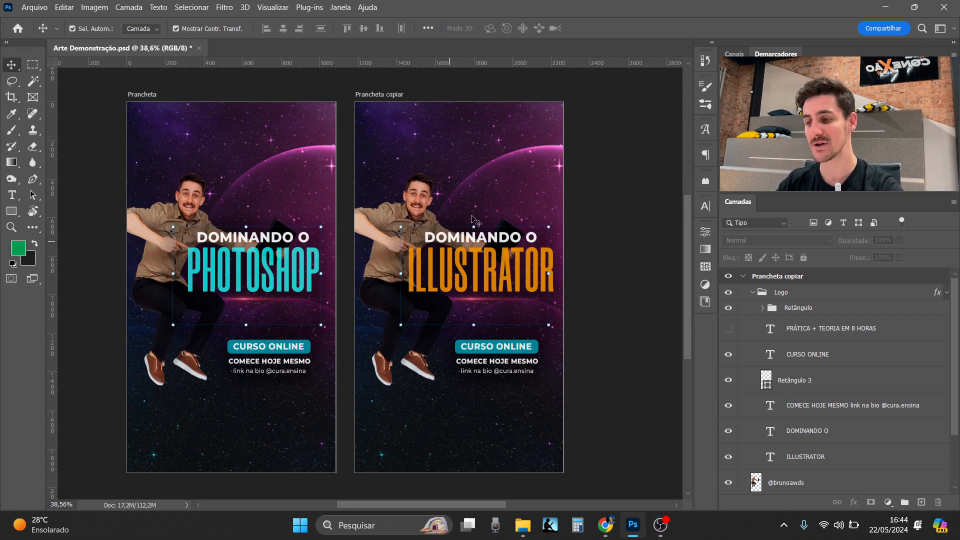
Step: Recolor the rectangle behind CURSO ONLINE on the duplicated artboard with the orange sampled from the ILLUSTRATOR title, and deselect it
{"action": "scroll", "coordinate": [377, 232], "scroll_direction": "down", "scroll_amount": 2}
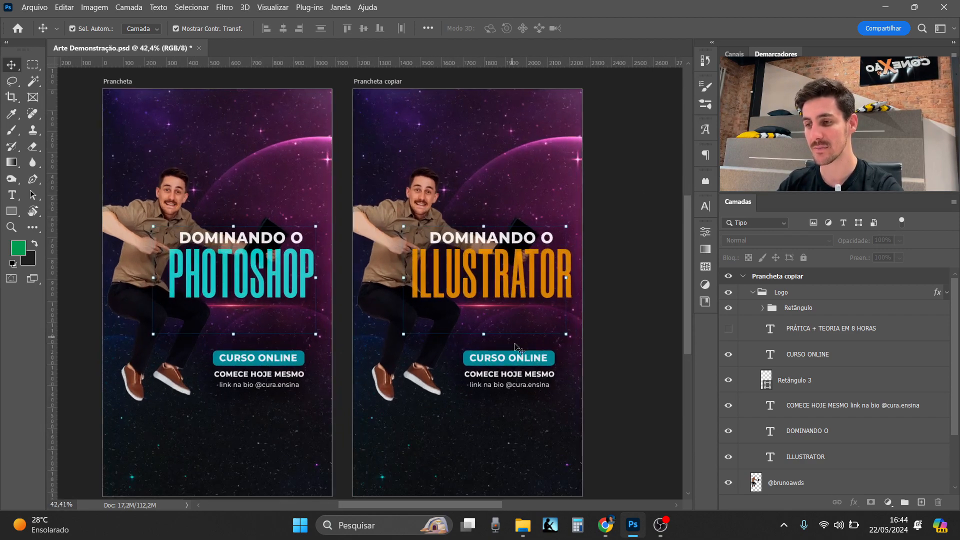
{"action": "scroll", "coordinate": [597, 334], "scroll_direction": "up", "scroll_amount": 1}
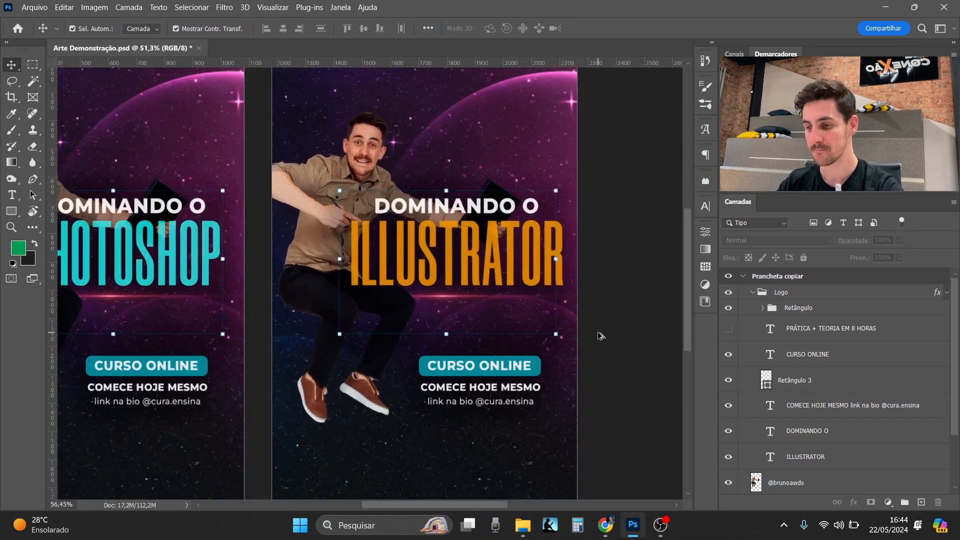
{"action": "left_click", "coordinate": [537, 365]}
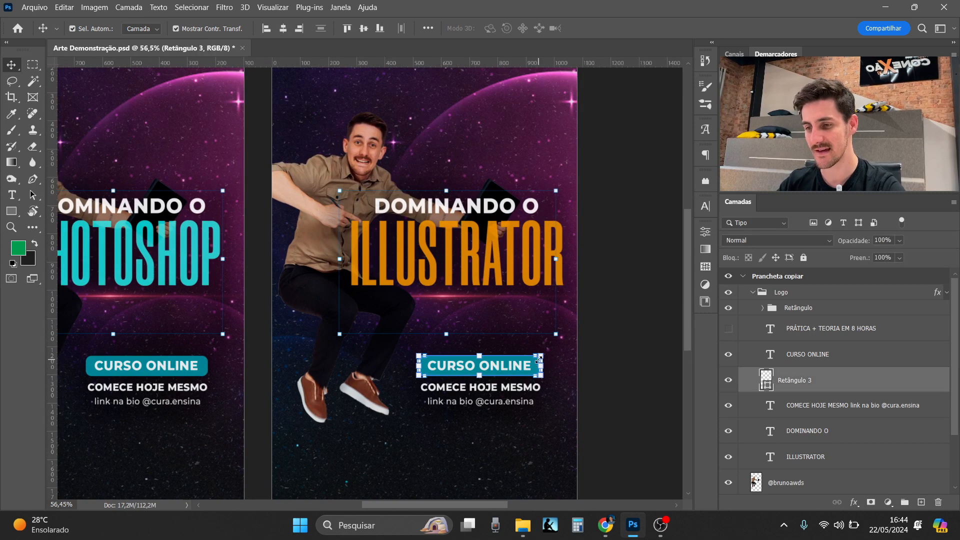
{"action": "double_click", "coordinate": [765, 384]}
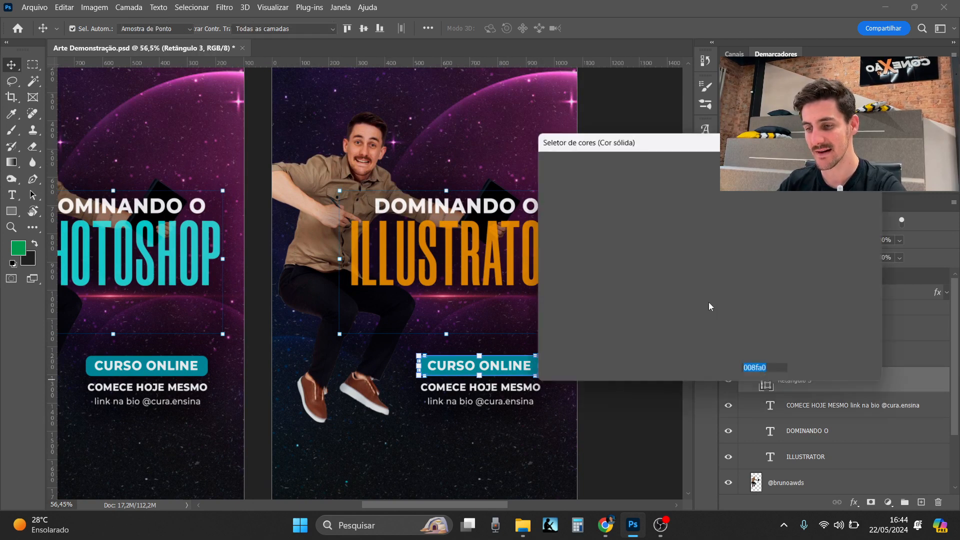
{"action": "left_click", "coordinate": [509, 249]}
{"action": "left_click", "coordinate": [834, 161]}
{"action": "scroll", "coordinate": [503, 314], "scroll_direction": "down", "scroll_amount": 2}
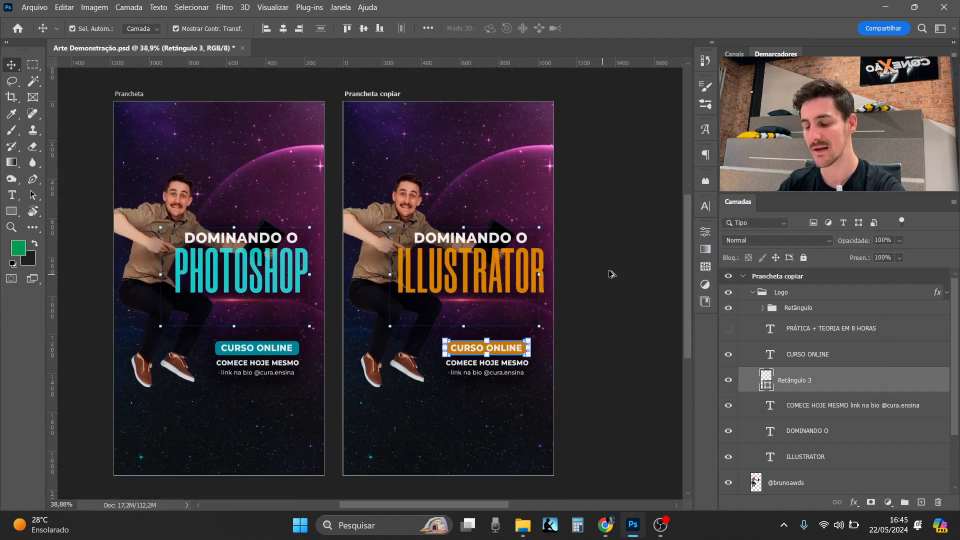
{"action": "left_click", "coordinate": [610, 275]}
{"action": "scroll", "coordinate": [476, 246], "scroll_direction": "up", "scroll_amount": 1}
{"action": "scroll", "coordinate": [477, 246], "scroll_direction": "down", "scroll_amount": 1}
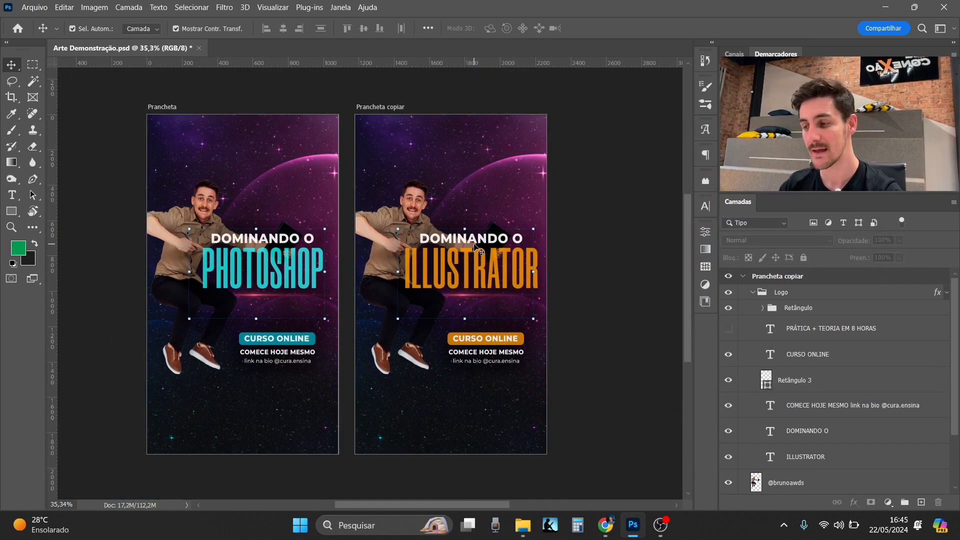
Step: Switch to the Artboard tool and select the Prancheta copiar artboard
{"action": "right_click", "coordinate": [15, 65]}
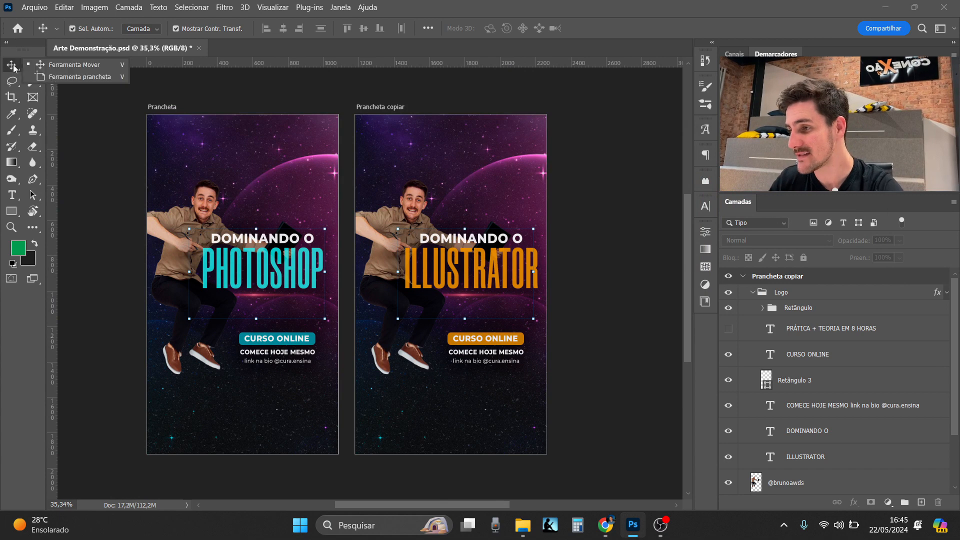
{"action": "left_click", "coordinate": [55, 76]}
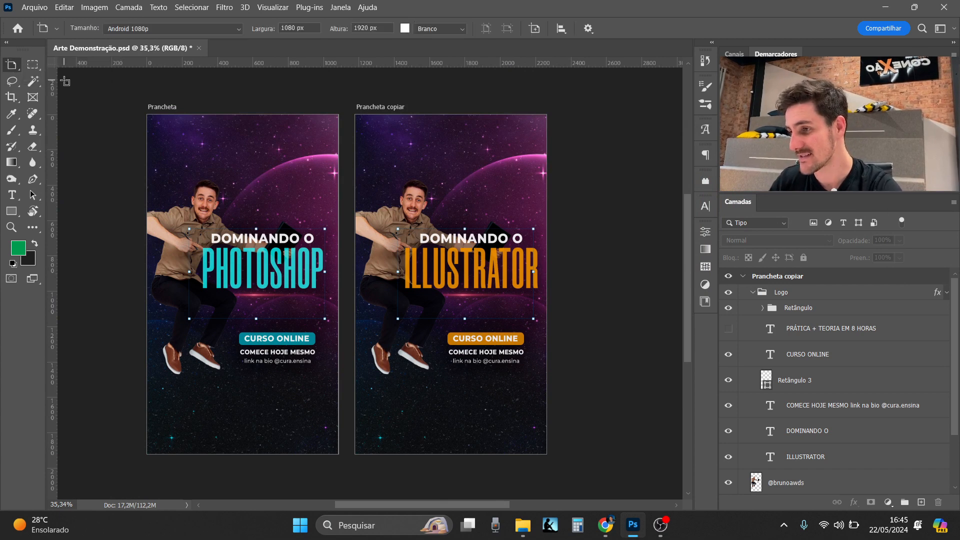
{"action": "left_click", "coordinate": [282, 29]}
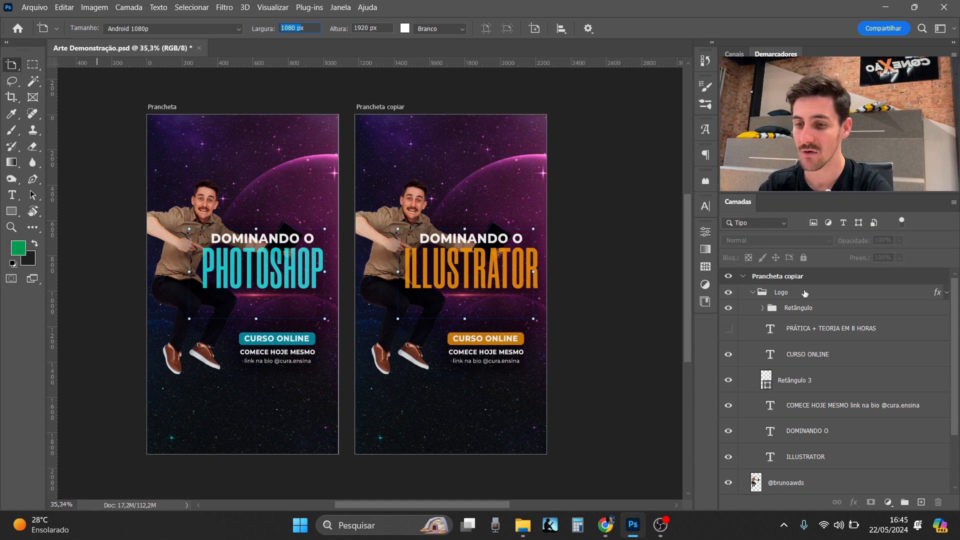
{"action": "left_click", "coordinate": [775, 281]}
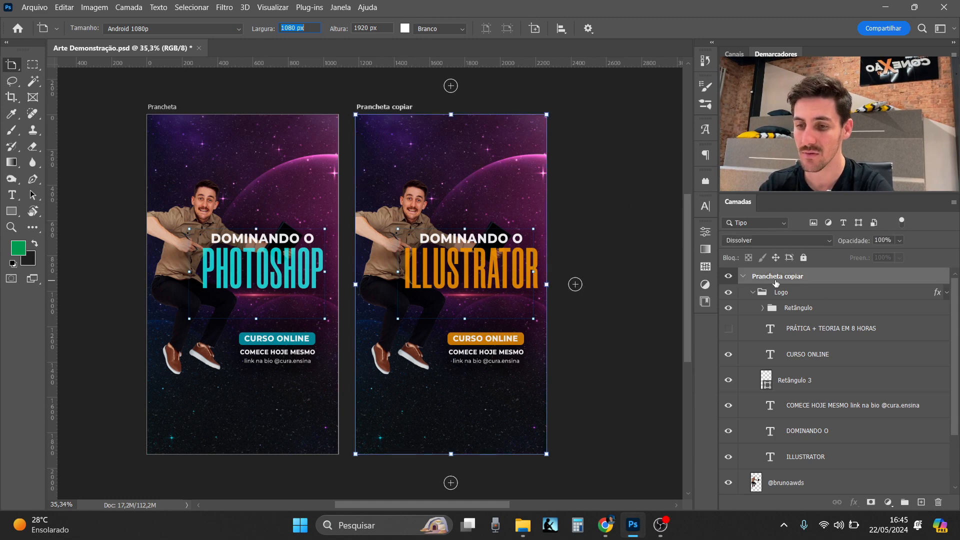
Step: Collapse the Prancheta copiar artboard's layer list and review the commands available for the artboard
{"action": "left_click", "coordinate": [744, 277]}
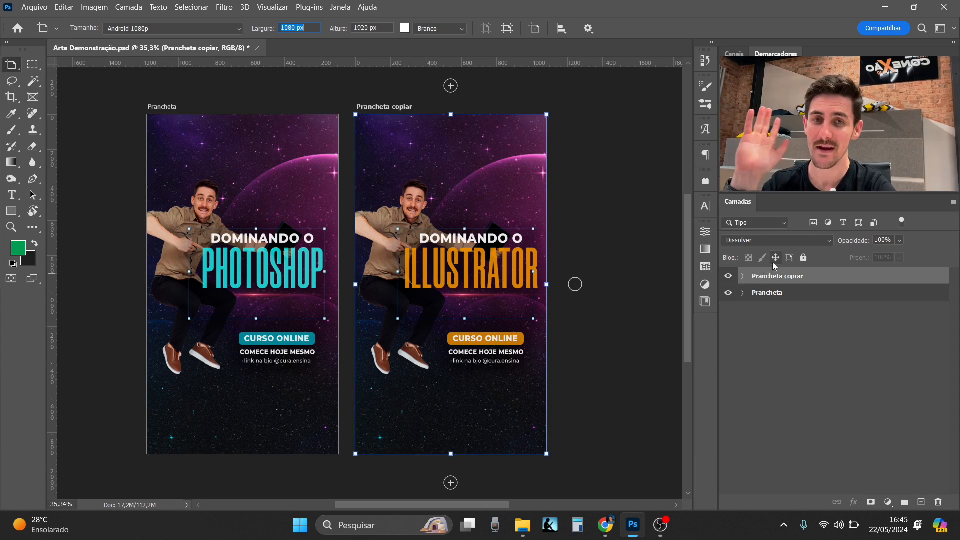
{"action": "right_click", "coordinate": [798, 281]}
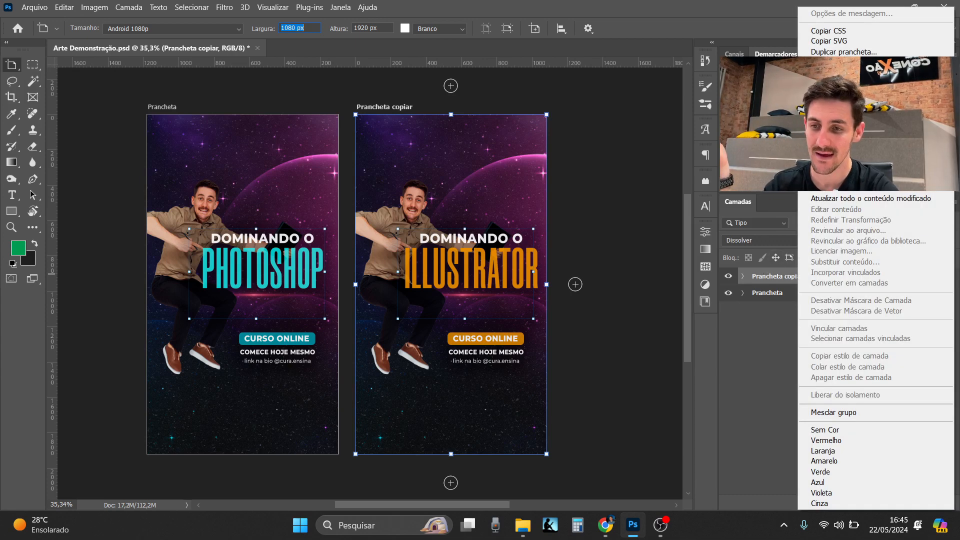
{"action": "left_click", "coordinate": [784, 280]}
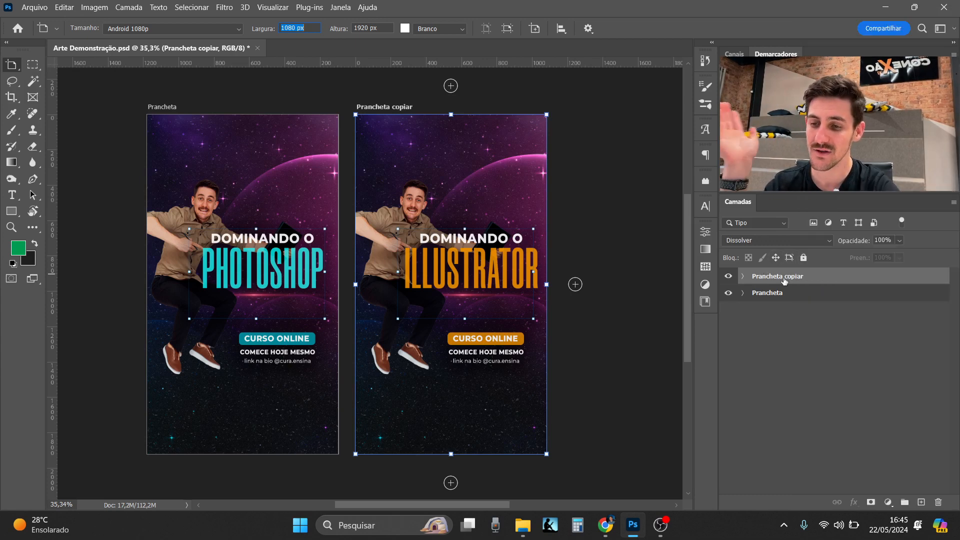